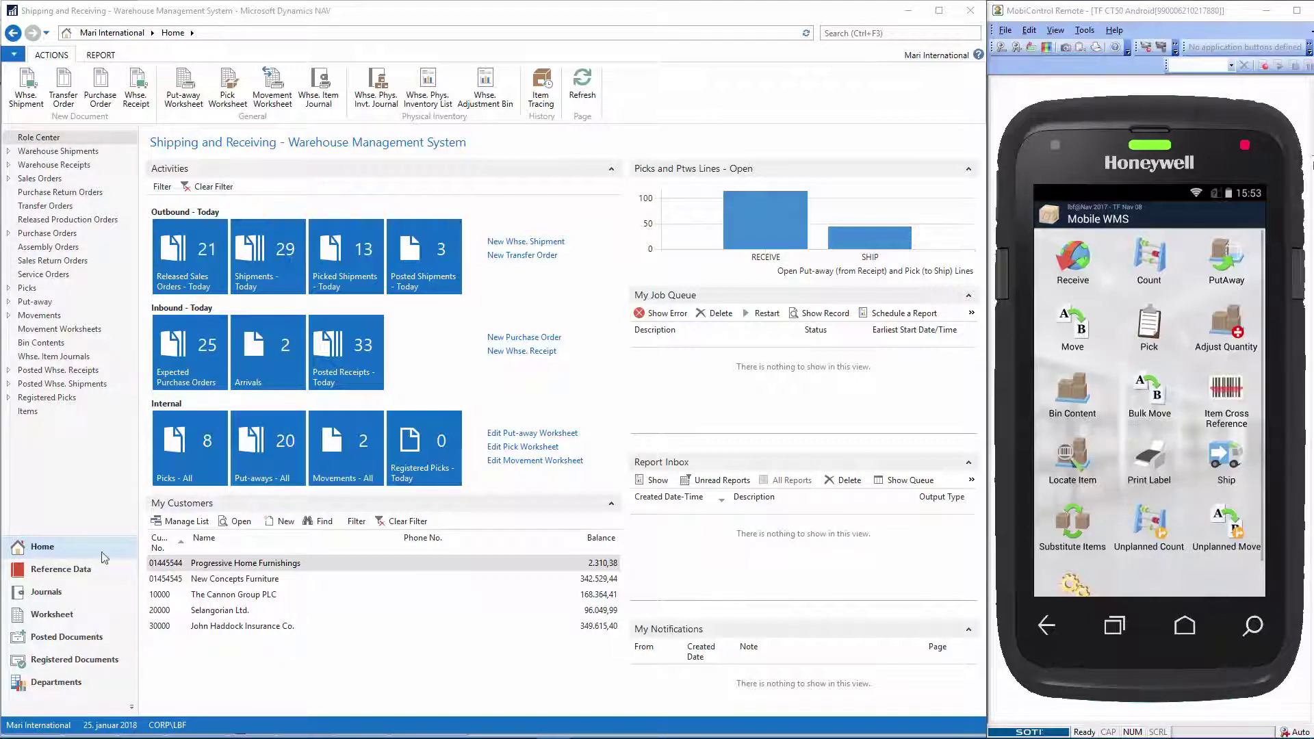
Step: Open the Mobile Menu configuration of the WMS mobile group under TF Mobile setup
left_click(56, 682)
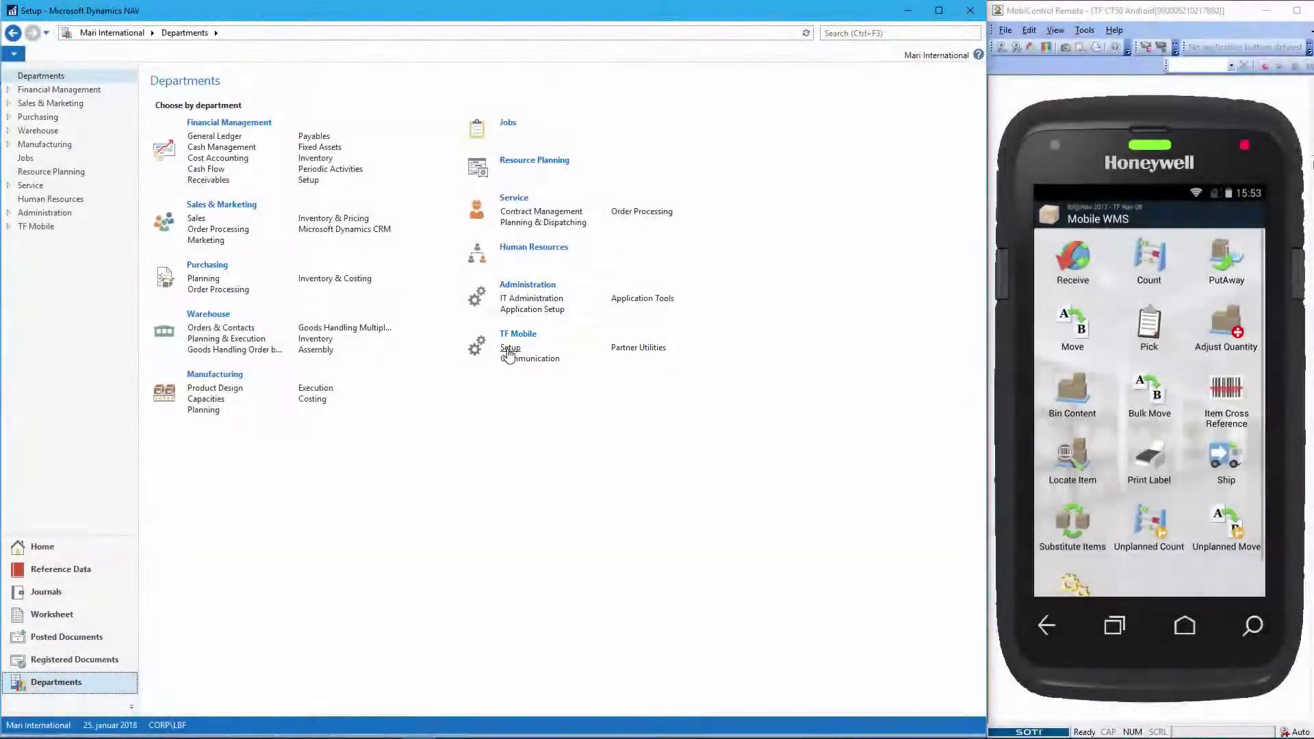
left_click(510, 348)
left_click(202, 159)
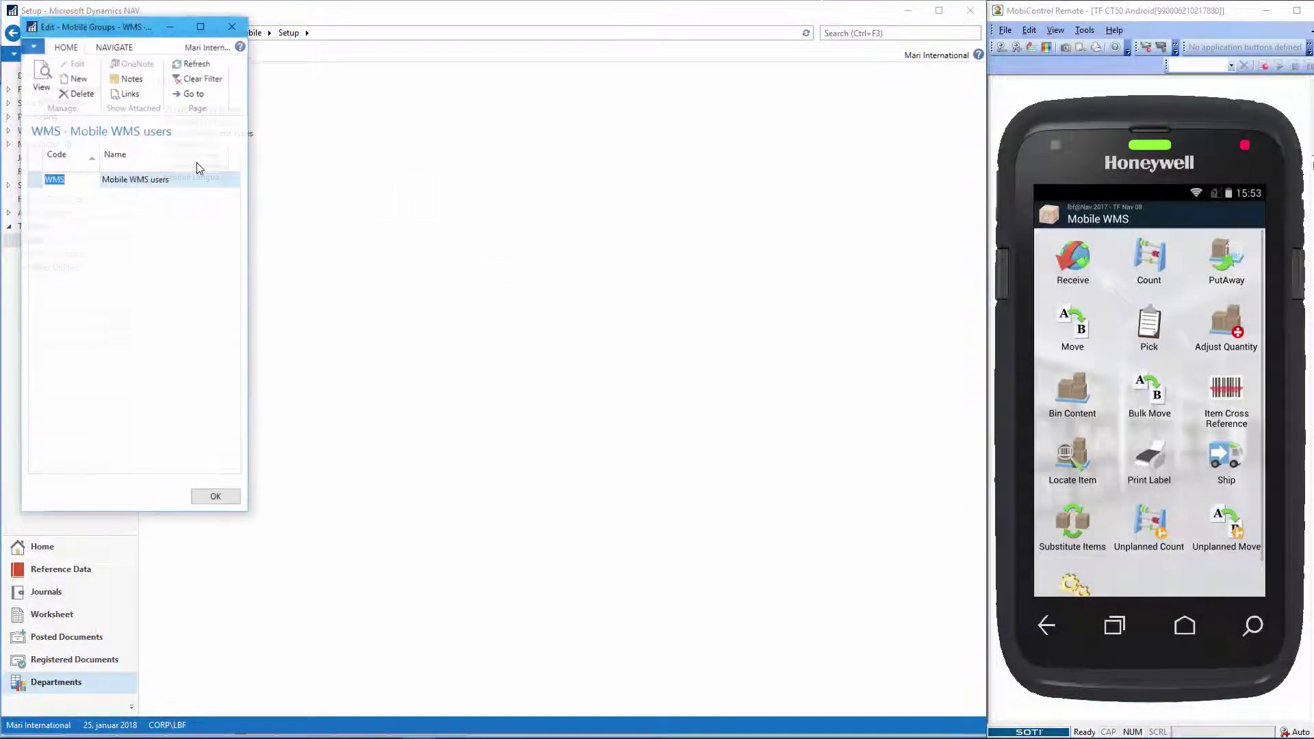
left_click(114, 47)
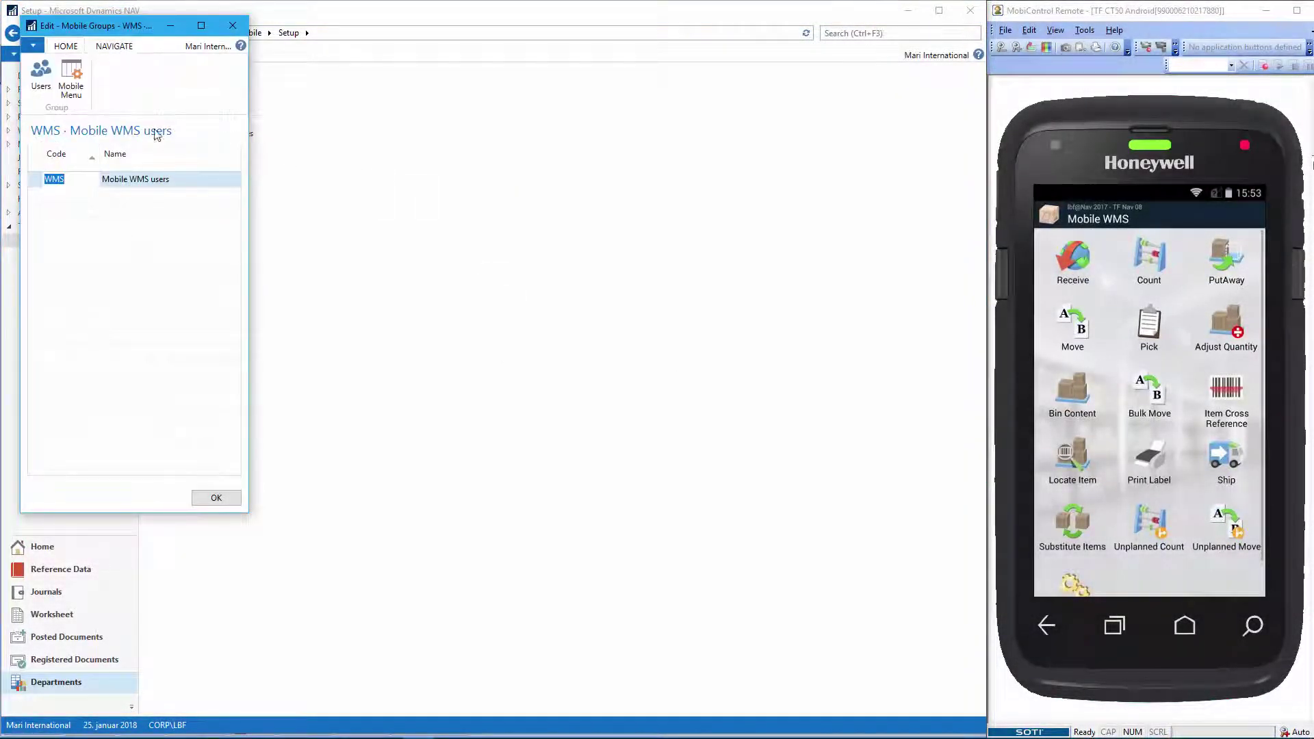
left_click(72, 85)
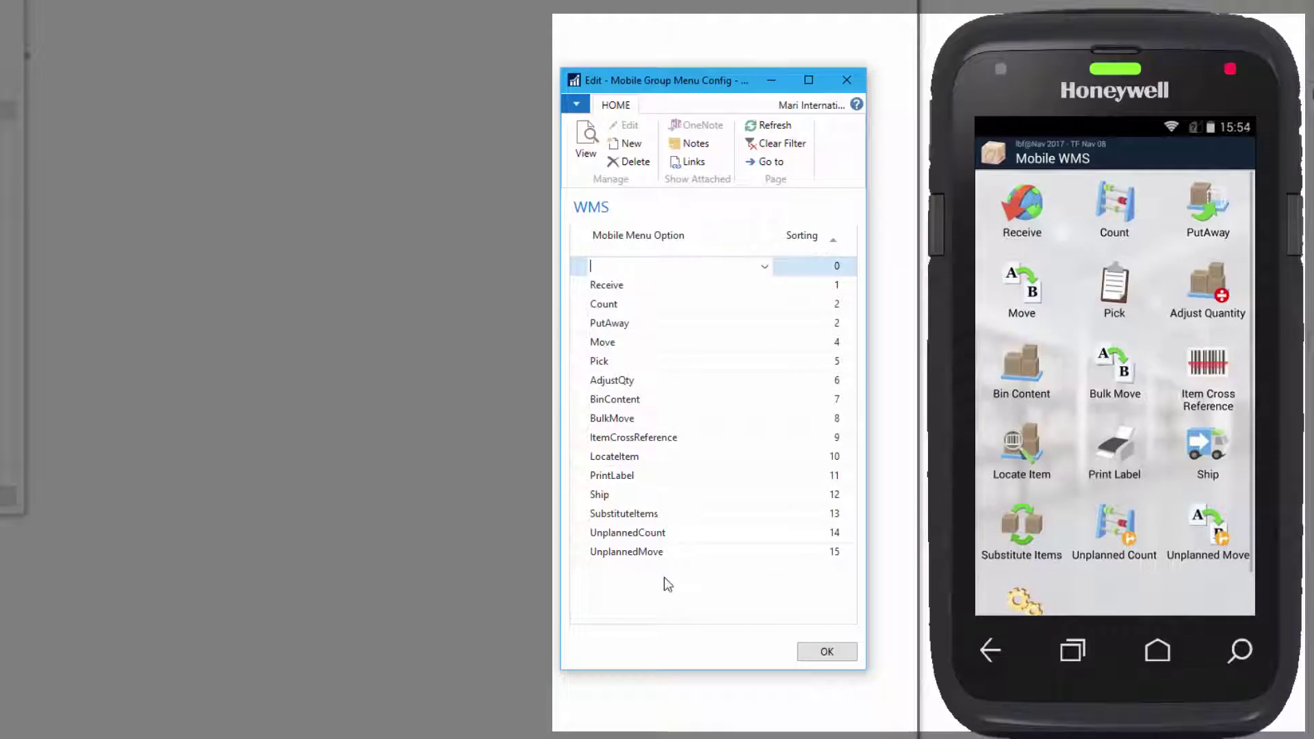
Step: Delete the menu options Pick through UnplannedMove and save the configuration
left_click(680, 554)
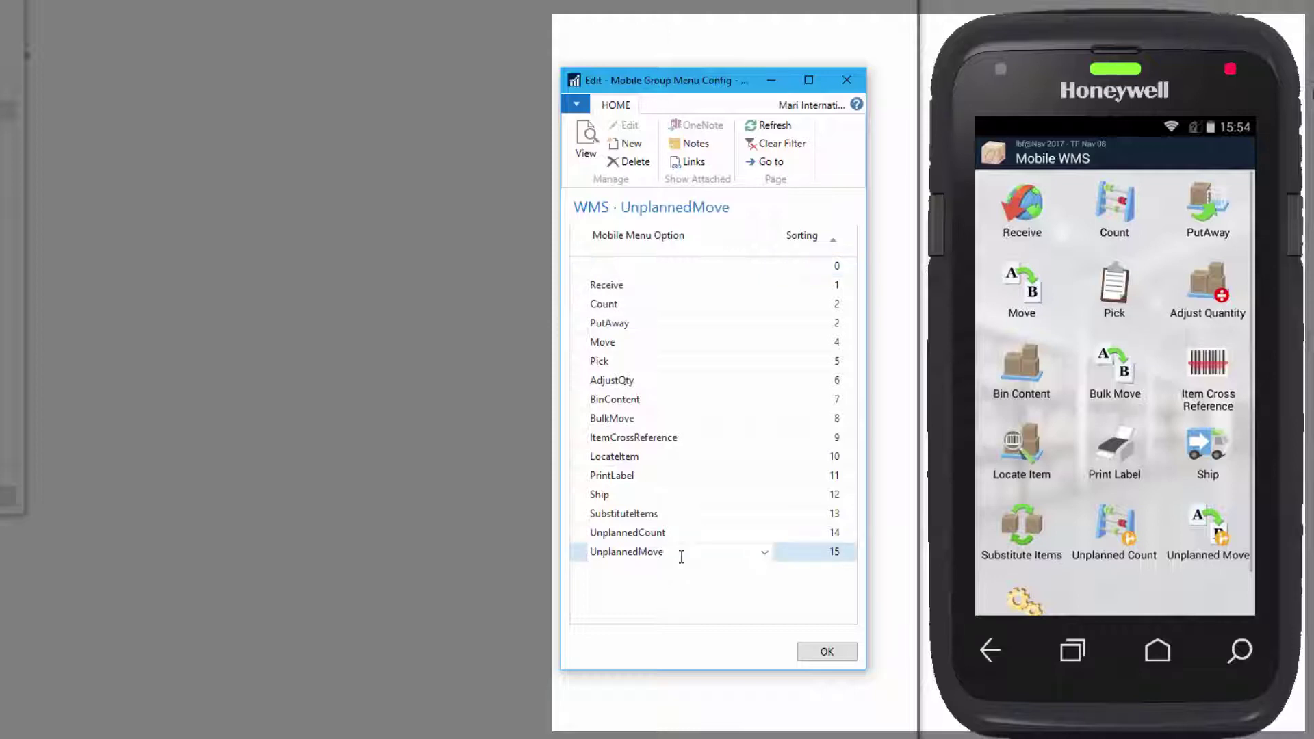
key("shift+Up")
key("shift+Up")
key("shift+Up")
key("shift+Up")
key("shift+Up")
key("shift+Up")
key("shift+Up")
key("shift+Up")
key("shift+Up")
key("shift+Up")
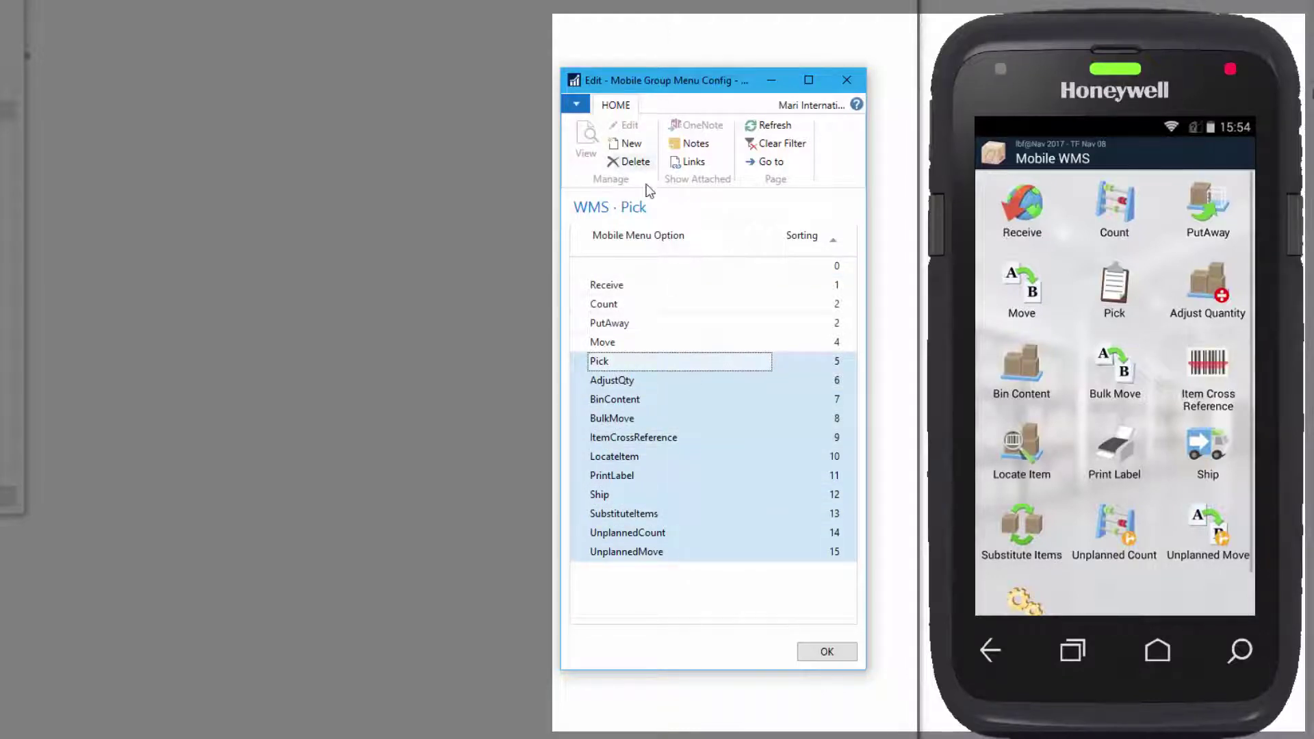
left_click(629, 163)
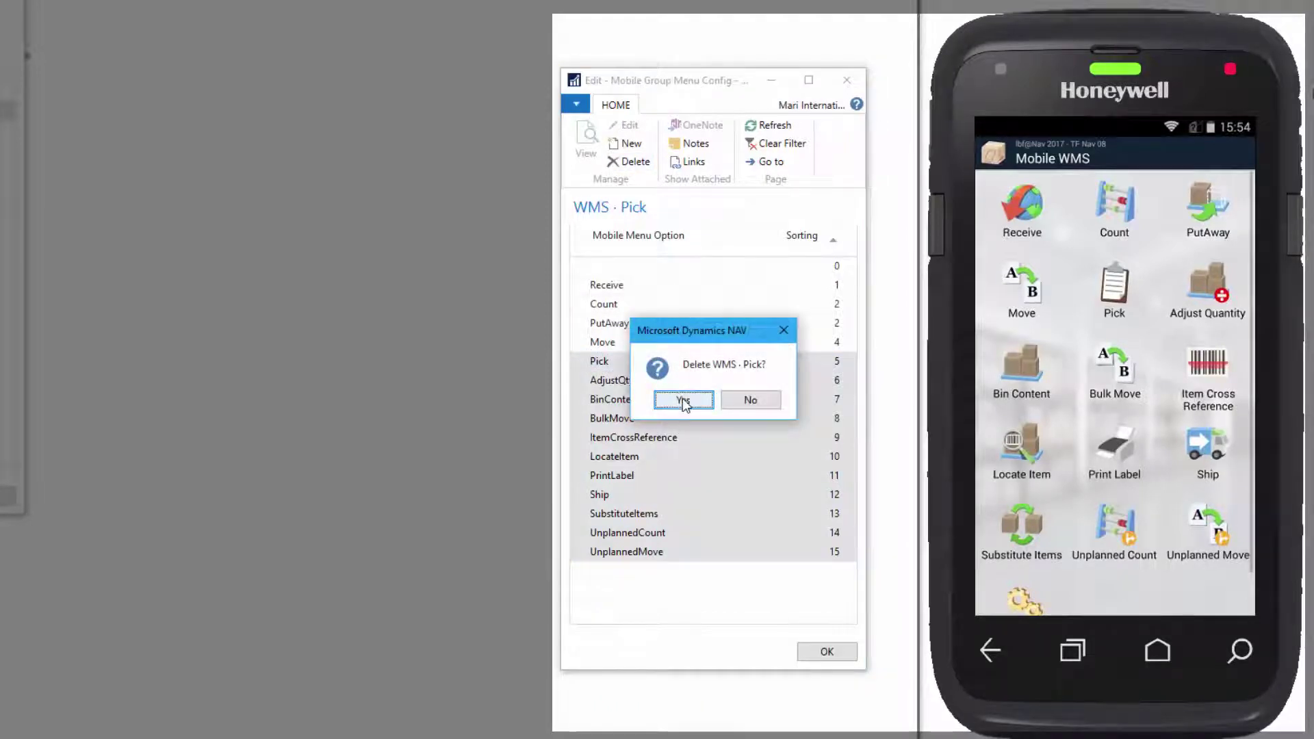
left_click(683, 398)
left_click(834, 654)
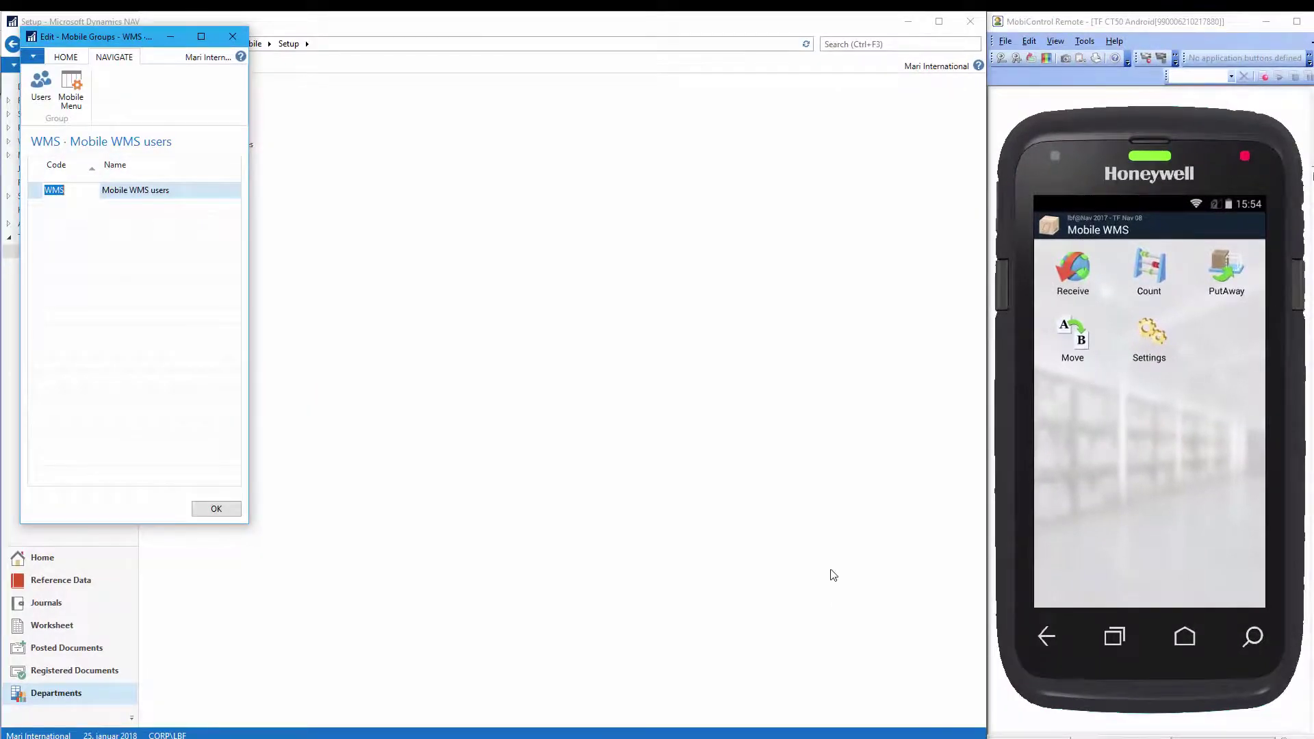
Step: Reopen the WMS group's Mobile Menu configuration in NAV
left_click(71, 88)
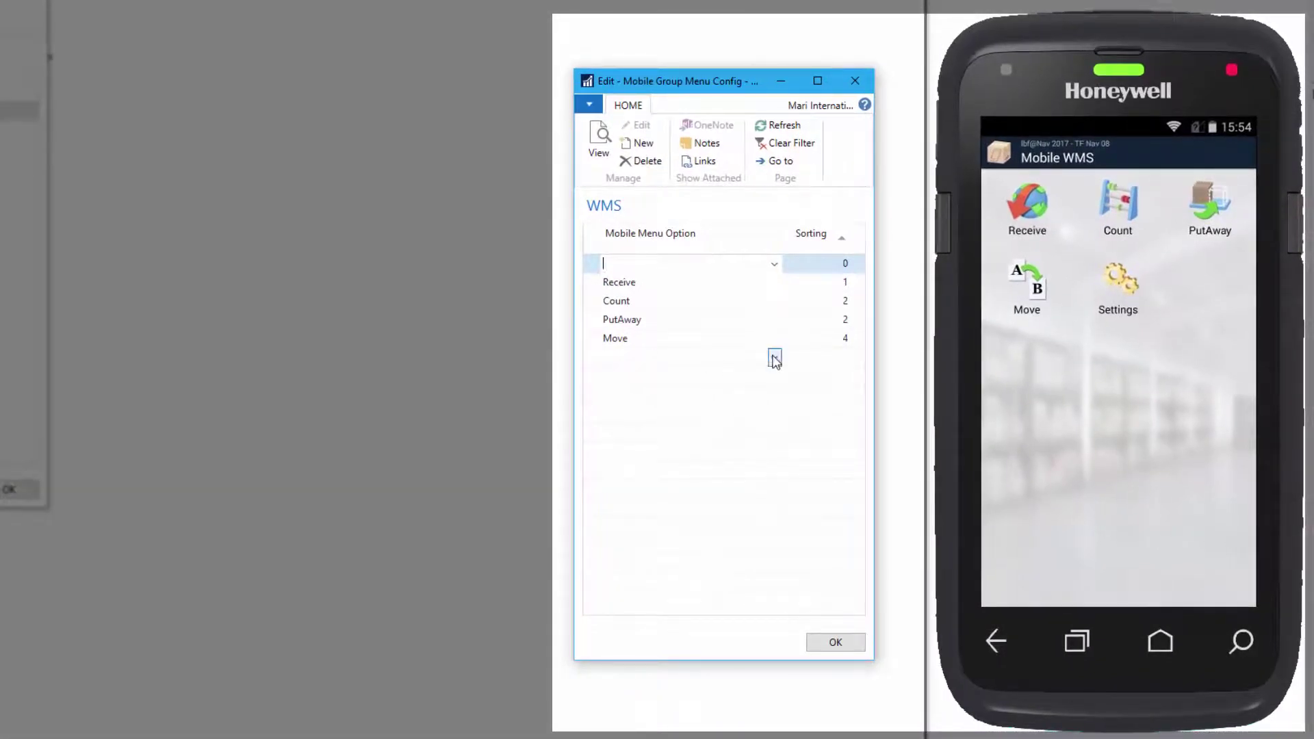
Step: Add a new Pick menu option with sorting 2
left_click(775, 359)
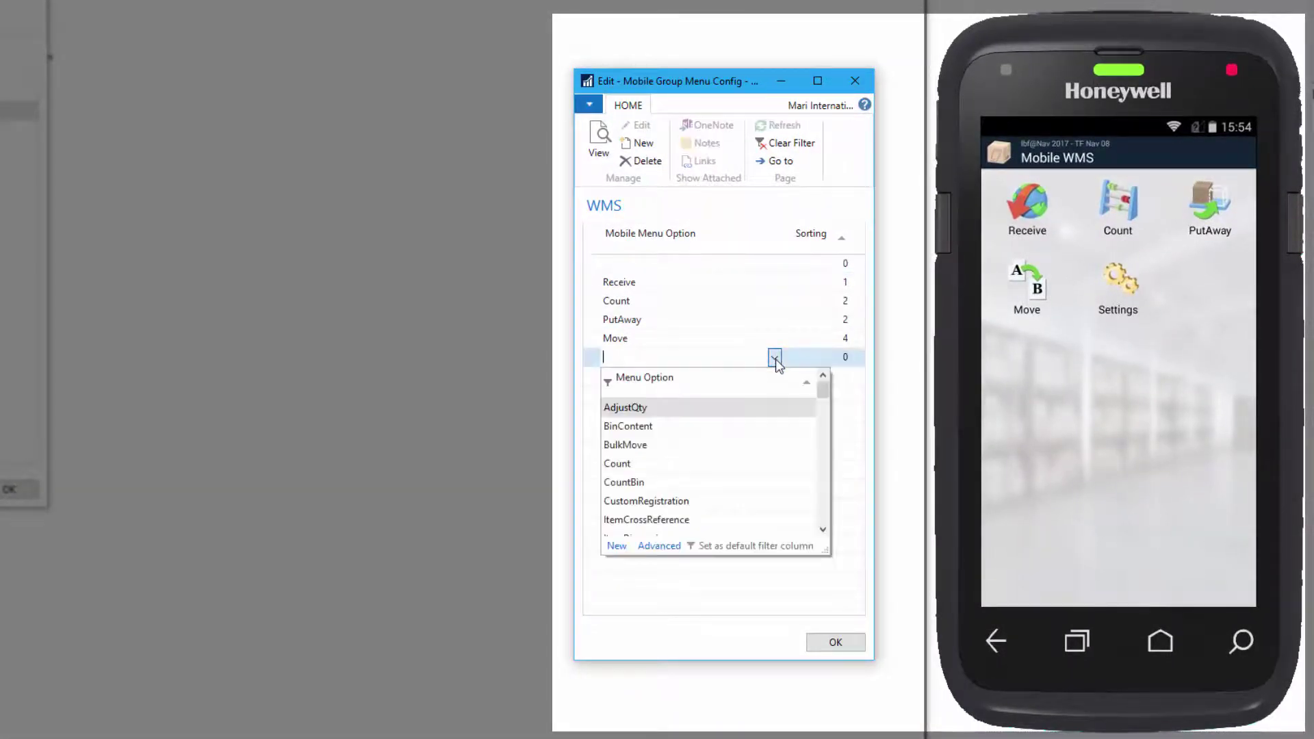
scroll(821, 531, "down", 3)
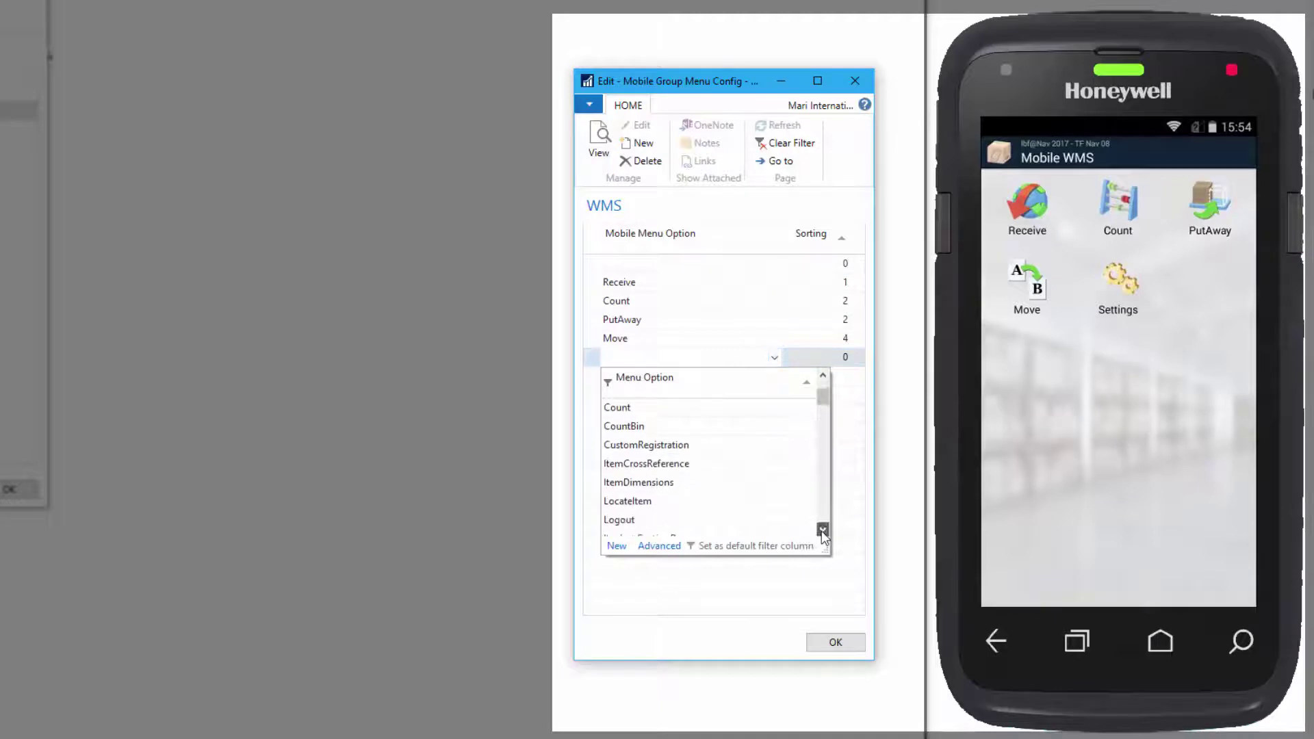
left_click(629, 503)
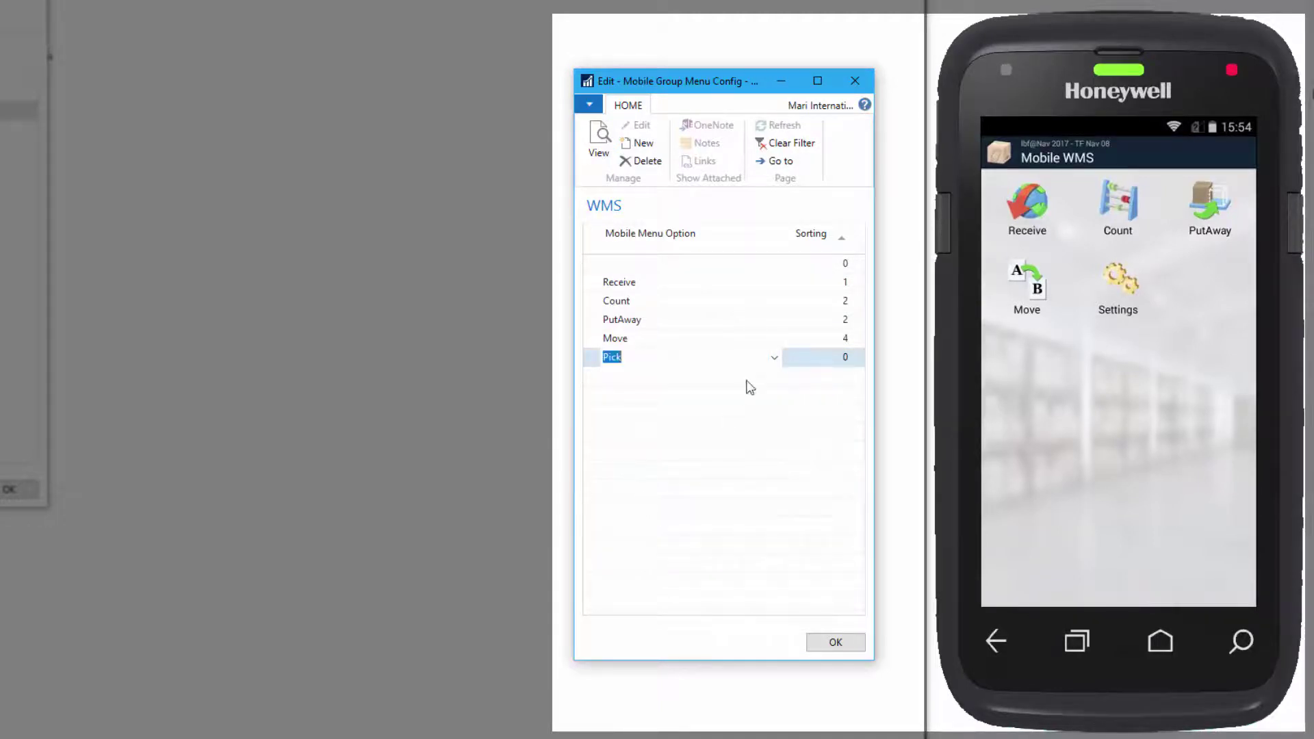
left_click(843, 357)
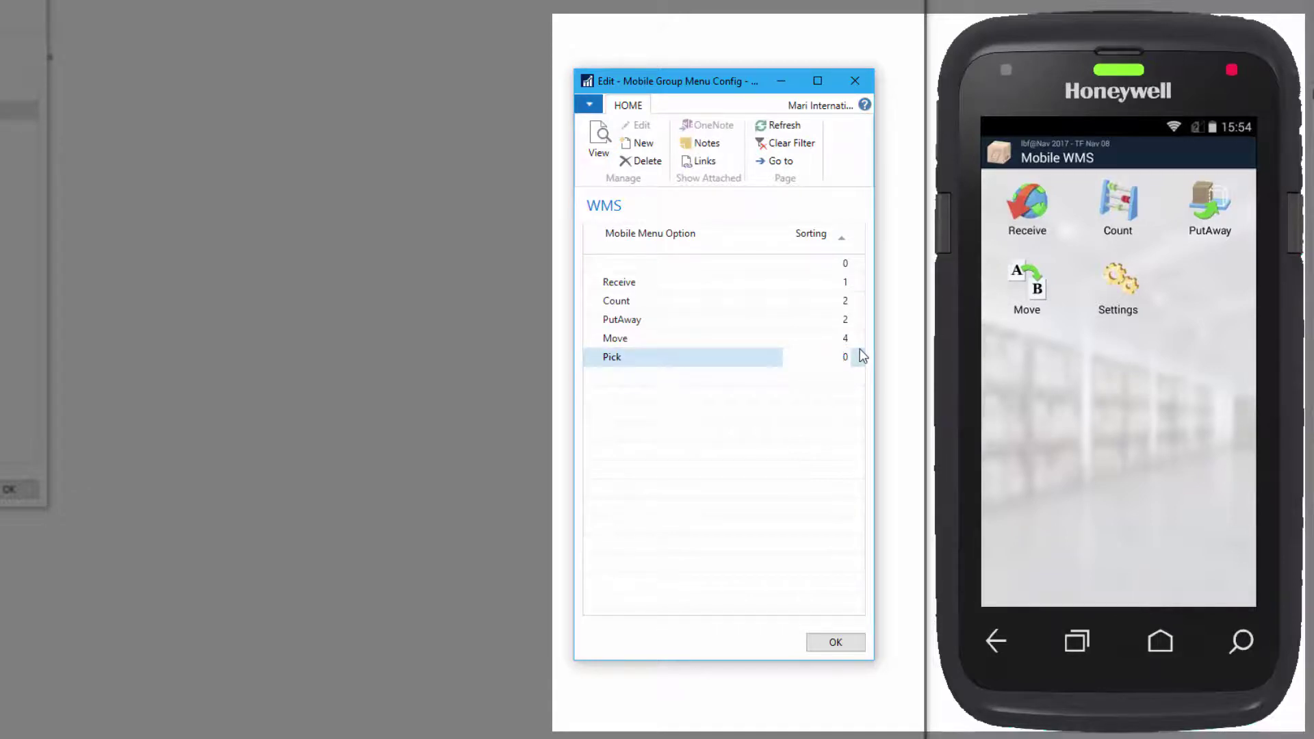
key("Up")
key("Down")
type("2")
key("Up")
key("Up")
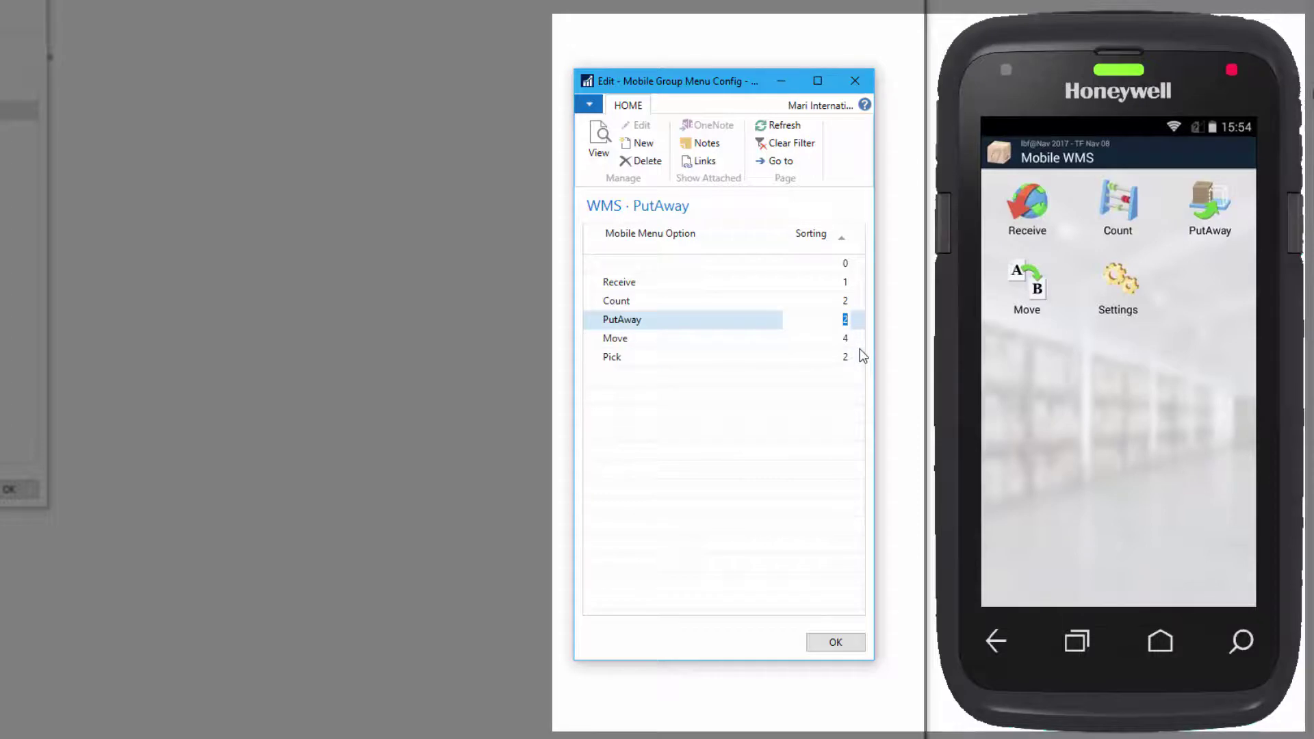
Step: Set Count's sorting to 5 and PutAway's sorting to 3
key("Down")
key("Up")
key("Up")
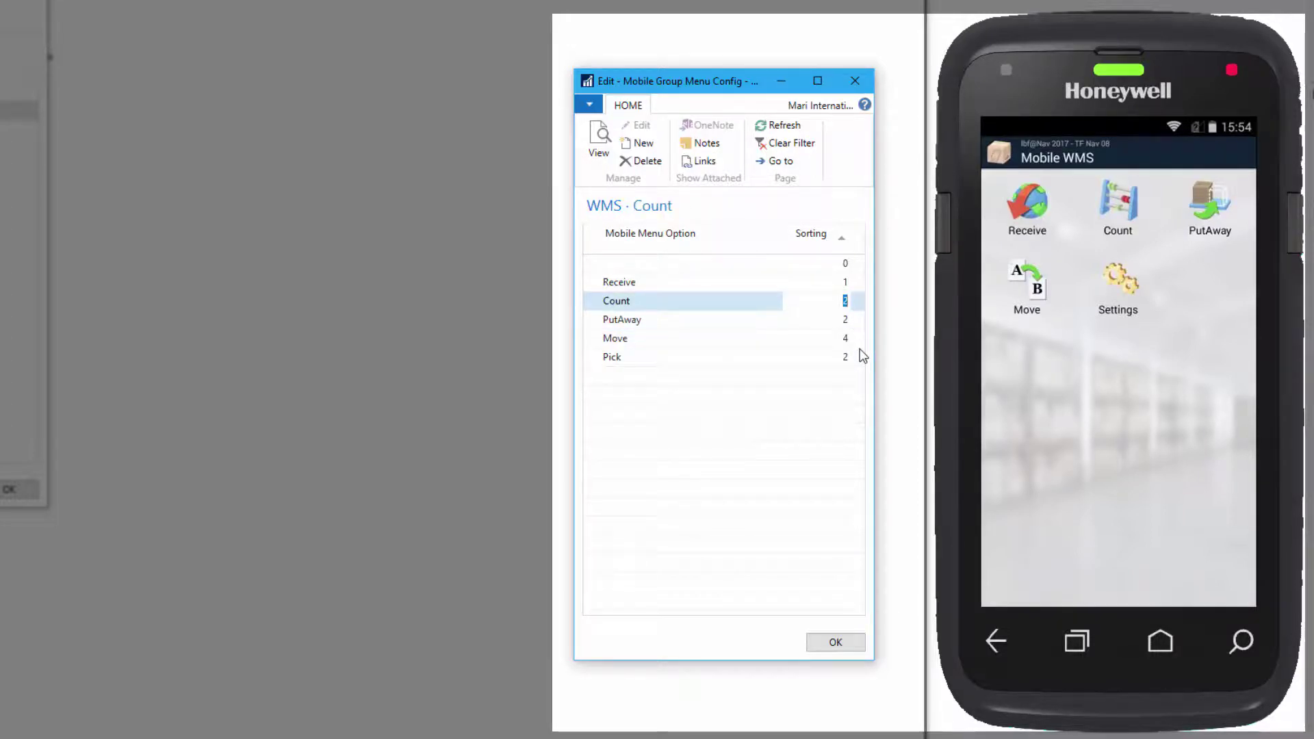
type("5")
key("Down")
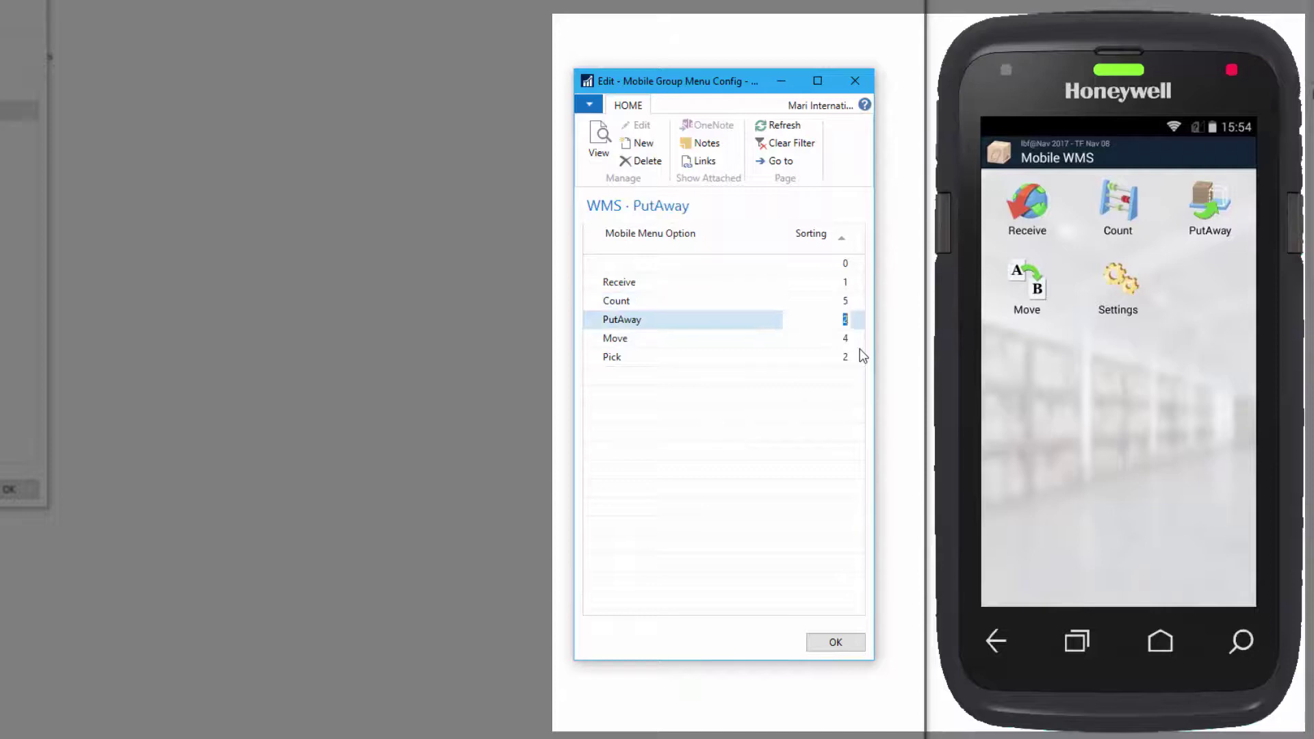
type("3")
Step: Save and close the reordered WMS menu configuration with OK
left_click(847, 642)
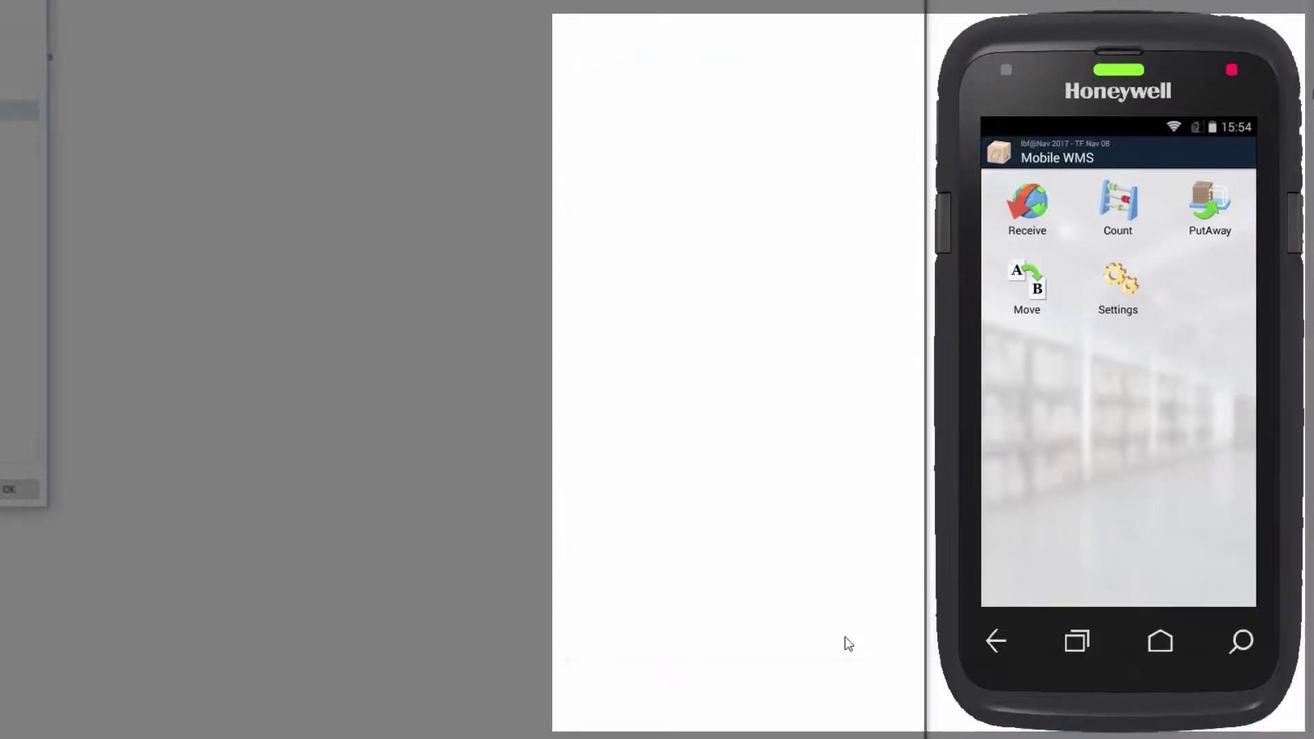